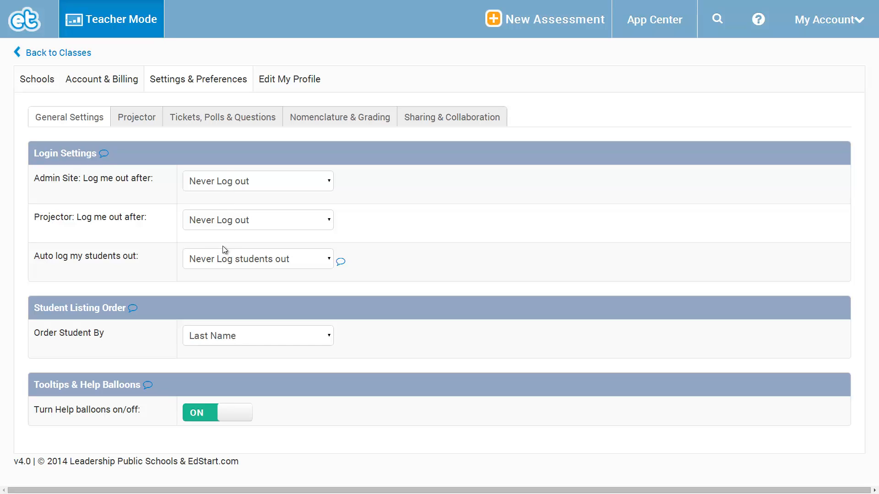
Examine the automatic log-out time choices for students, the projector and the admin site in the login settings.
click(228, 261)
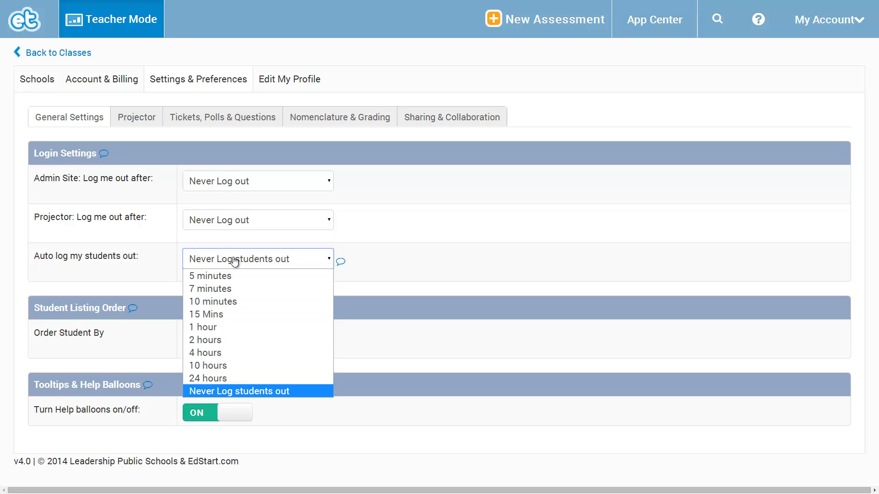
click(241, 392)
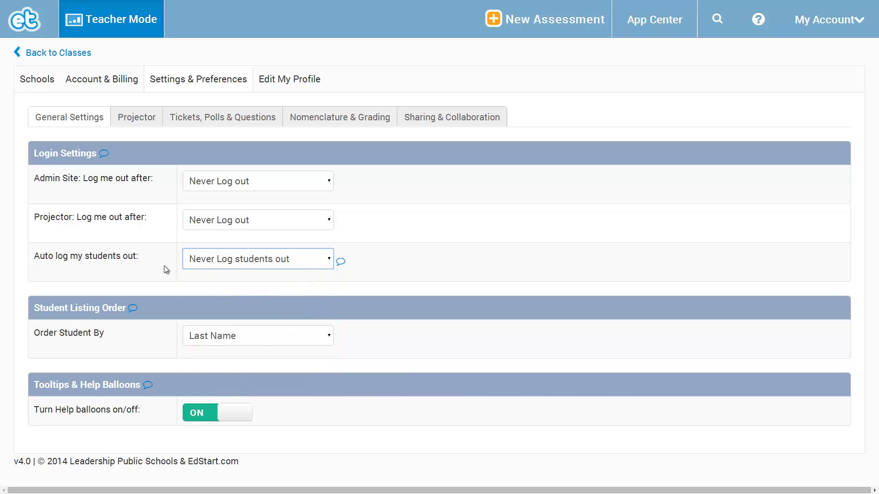
click(214, 269)
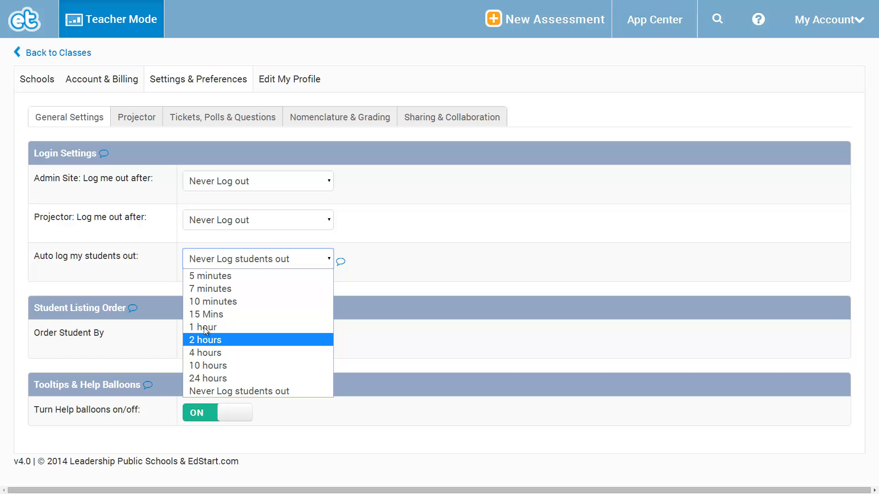
click(416, 264)
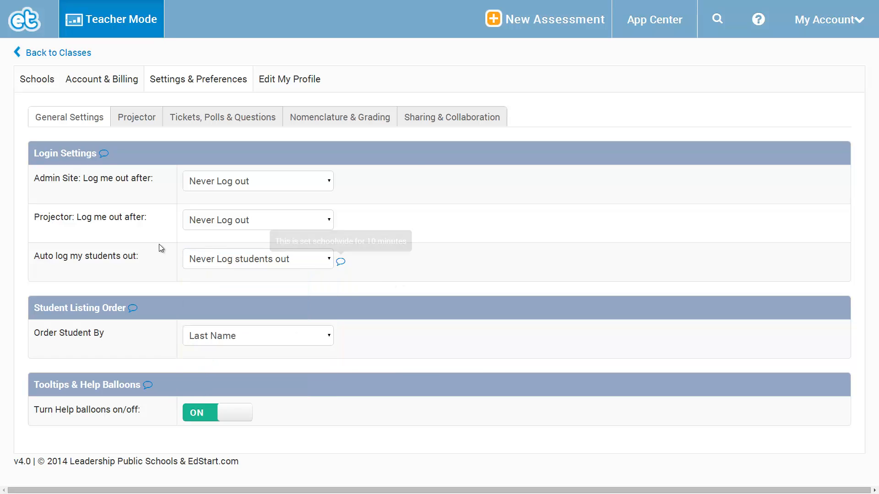
click(232, 224)
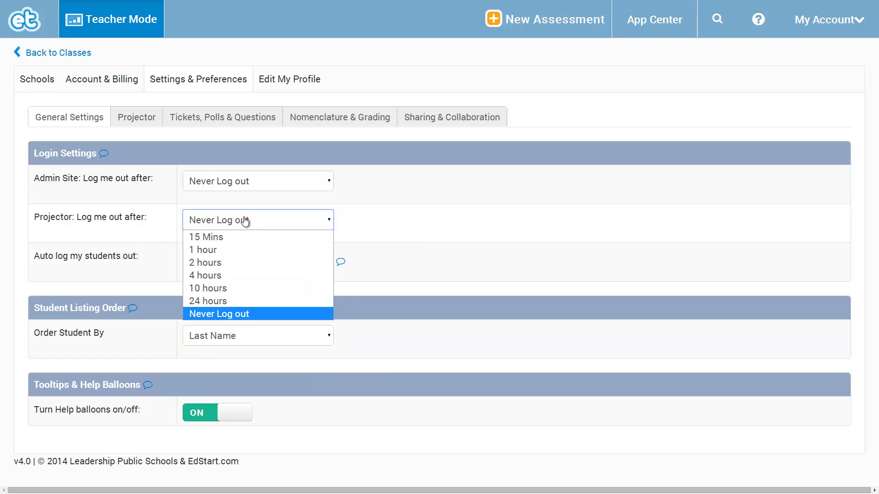
click(251, 184)
click(264, 185)
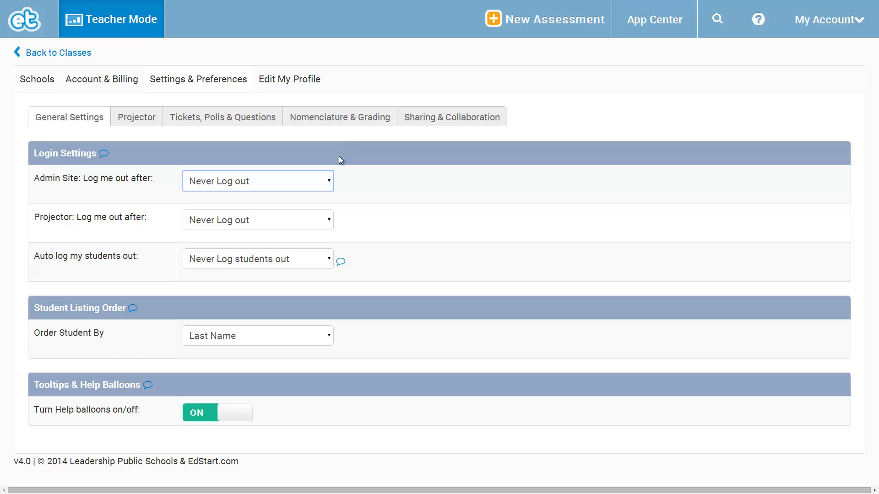
click(321, 180)
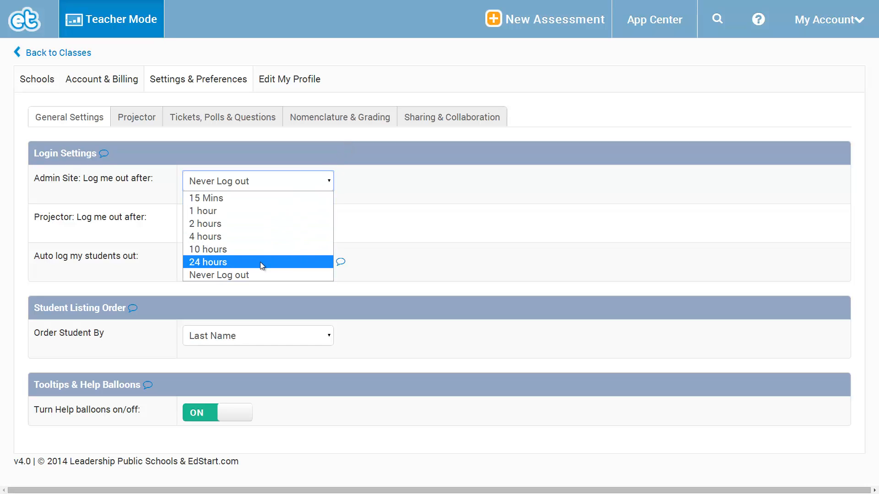
click(134, 183)
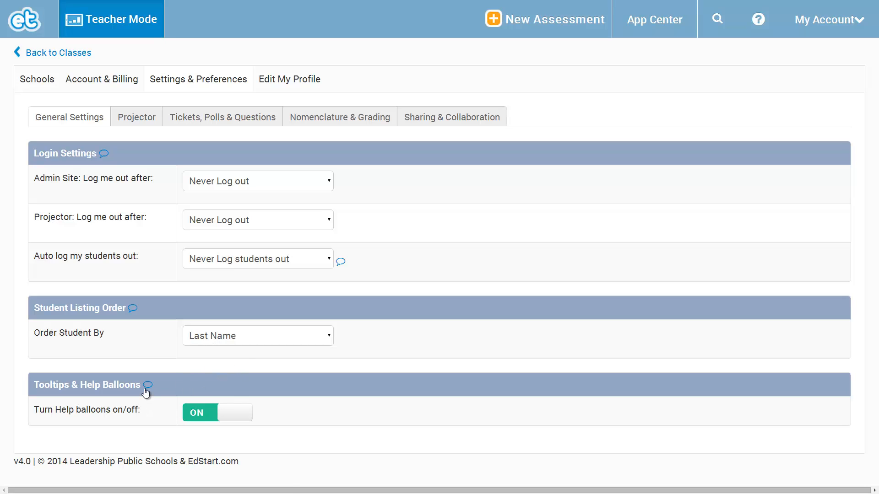
key(F11)
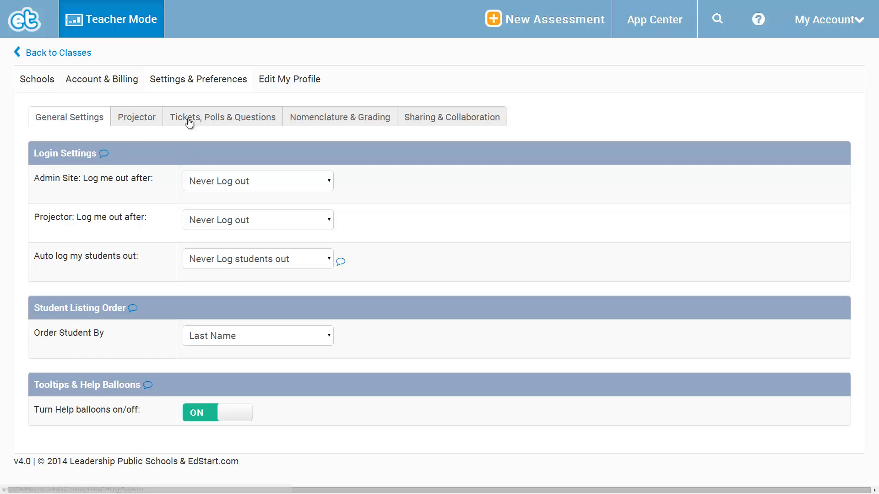
In the projector settings, switch Public Charts & Graphs to Show School Student ID Numbers and back to Show Exitticket ID number.
click(214, 119)
click(137, 123)
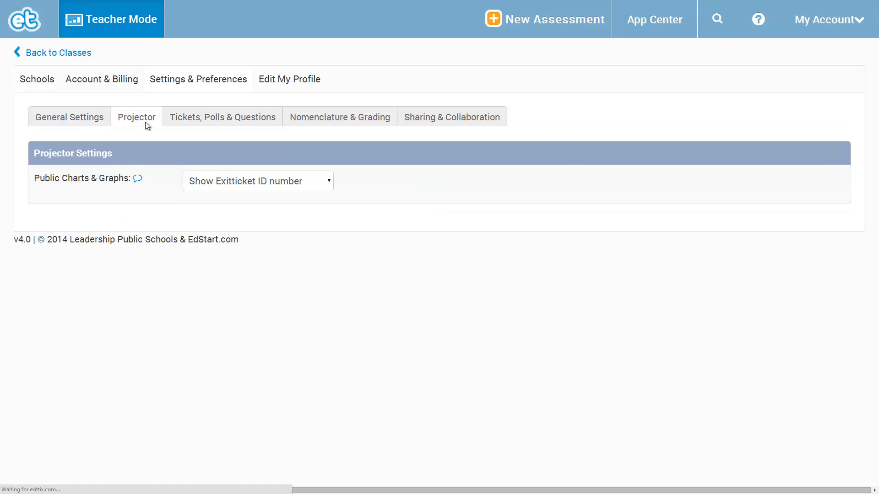
click(264, 185)
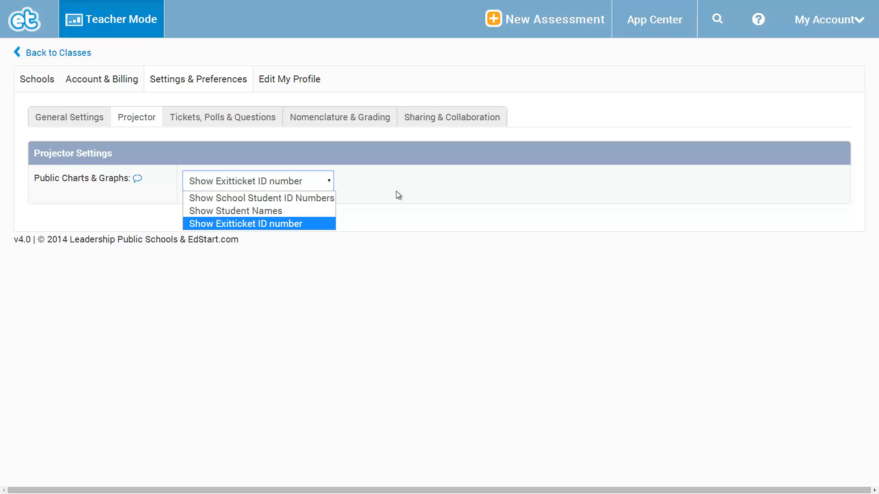
click(323, 198)
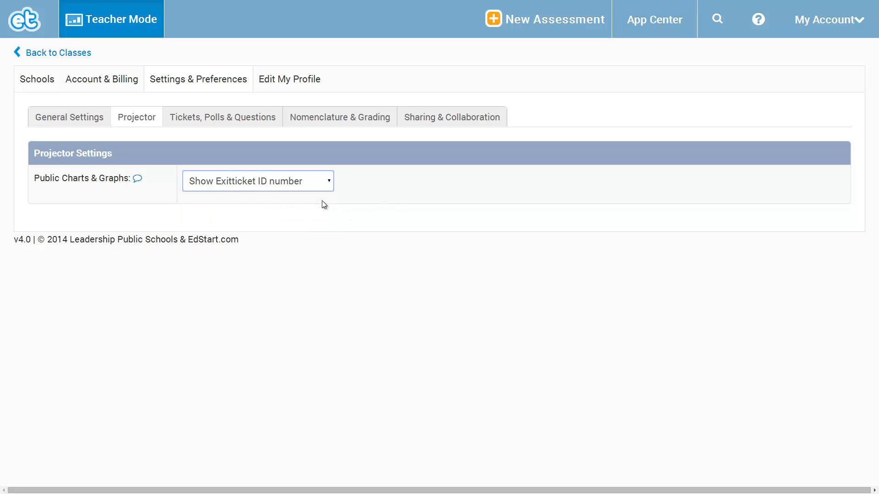
click(308, 183)
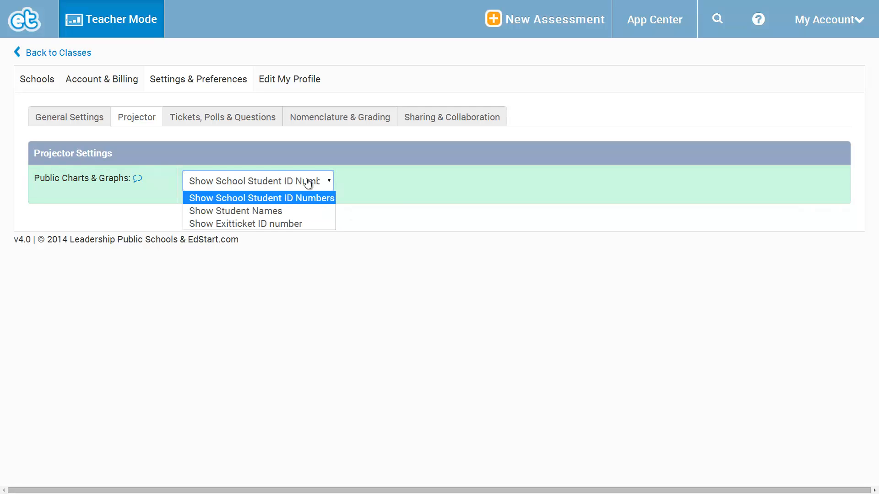
click(281, 222)
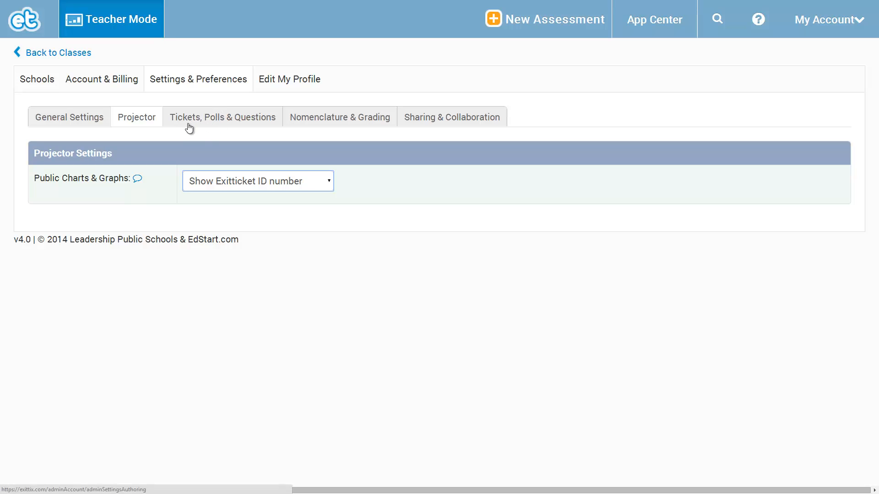
In the tickets, polls and questions settings, set Use HTML in Answers to "No I don't use images in my answers".
click(209, 123)
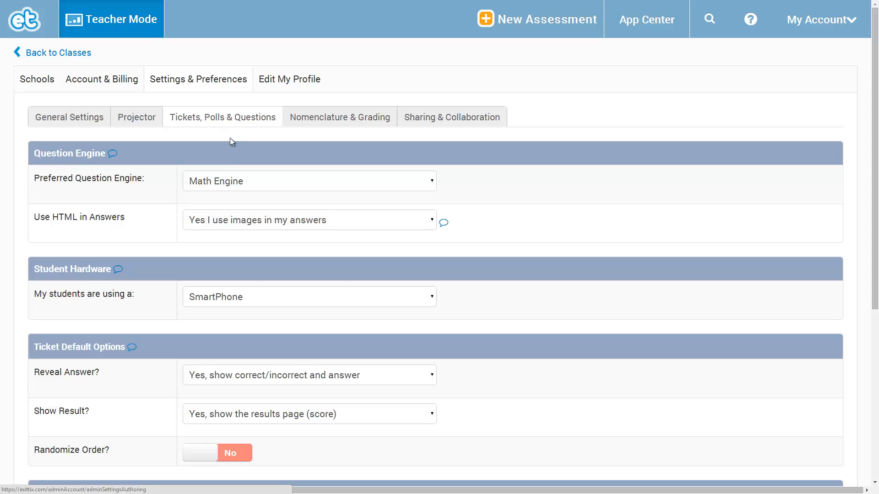
click(245, 182)
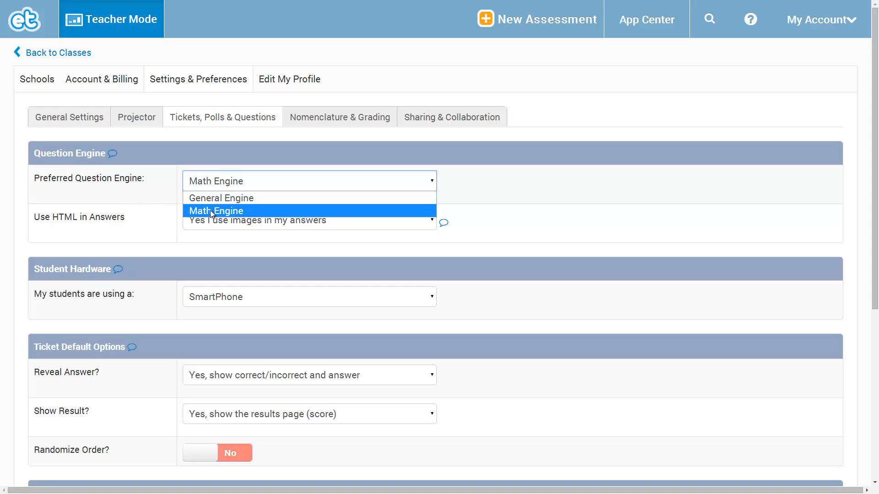
click(143, 199)
click(253, 216)
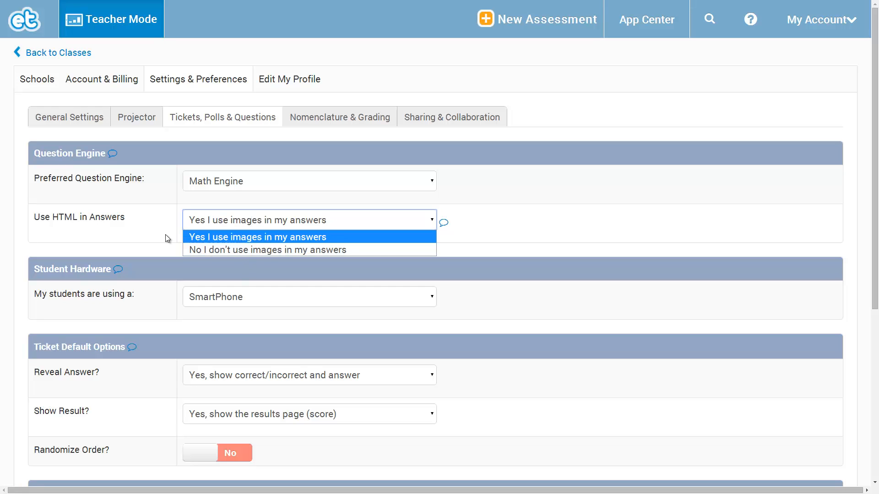
click(213, 238)
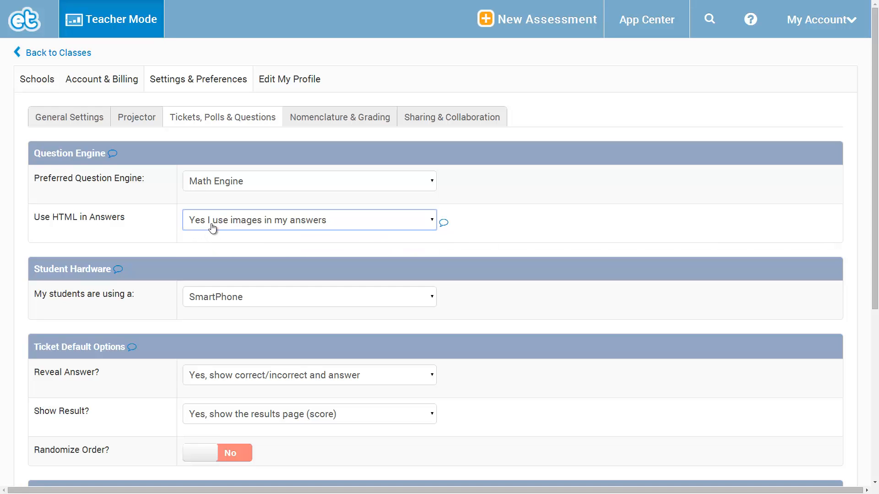
click(229, 226)
click(240, 250)
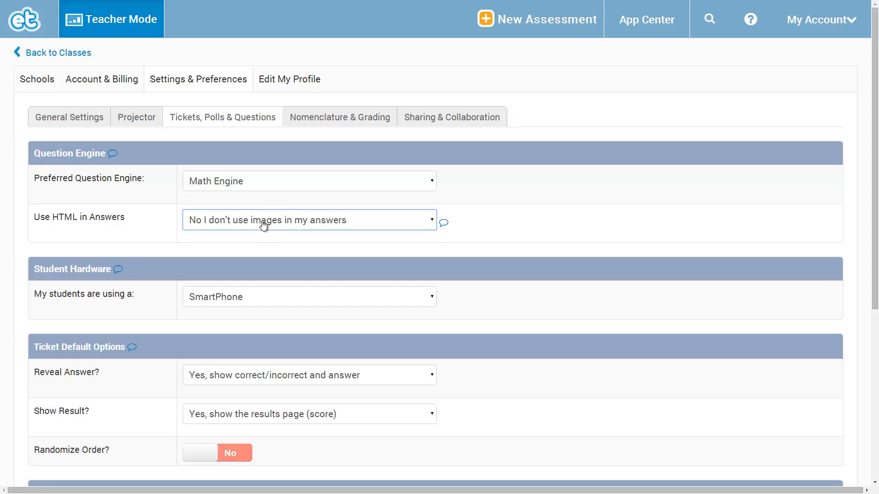
Choose SmartPhone as the hardware the students are using.
scroll(264, 225, down, 2)
click(249, 206)
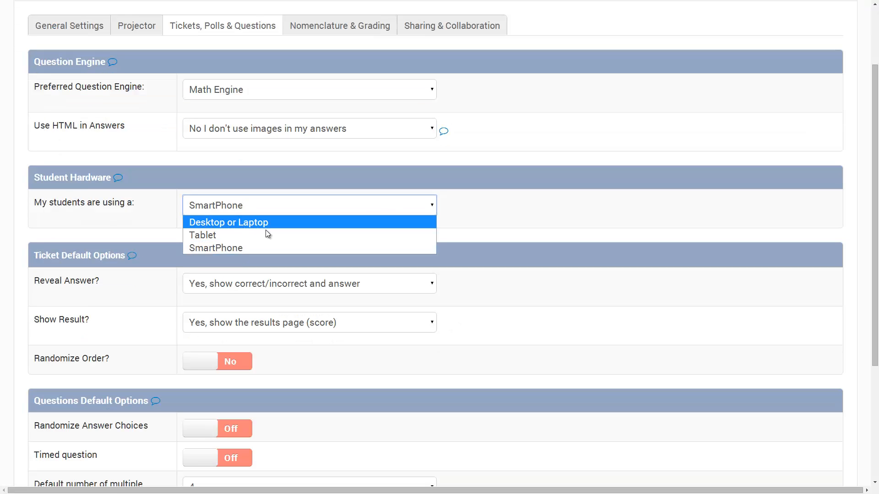
click(195, 248)
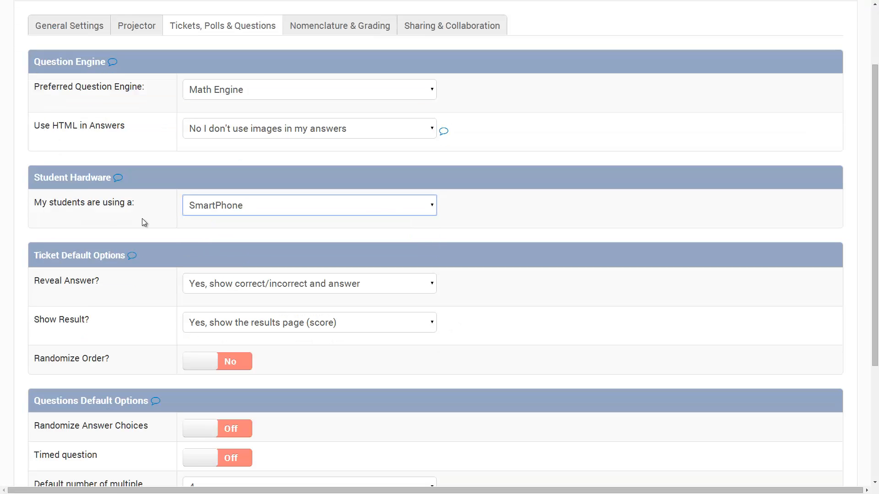
click(209, 210)
click(234, 248)
Examine the ticket defaults, question defaults and learning target course settings.
scroll(242, 236, down, 1)
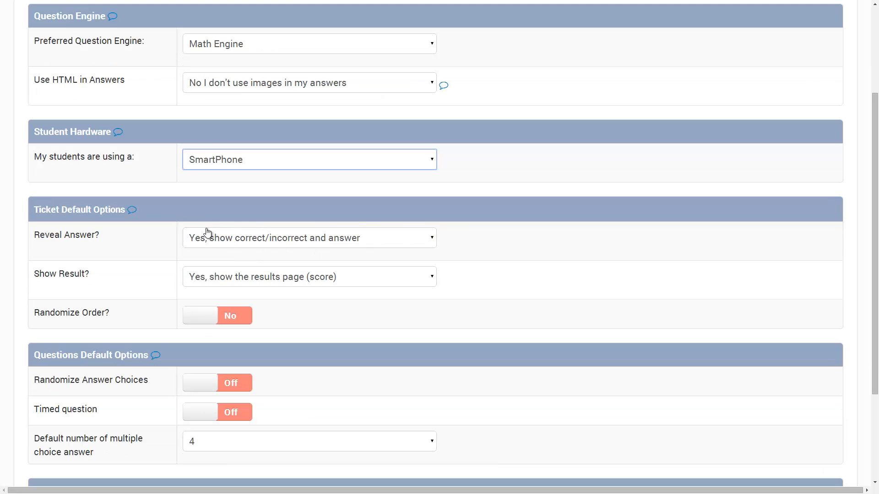
scroll(245, 329, down, 1)
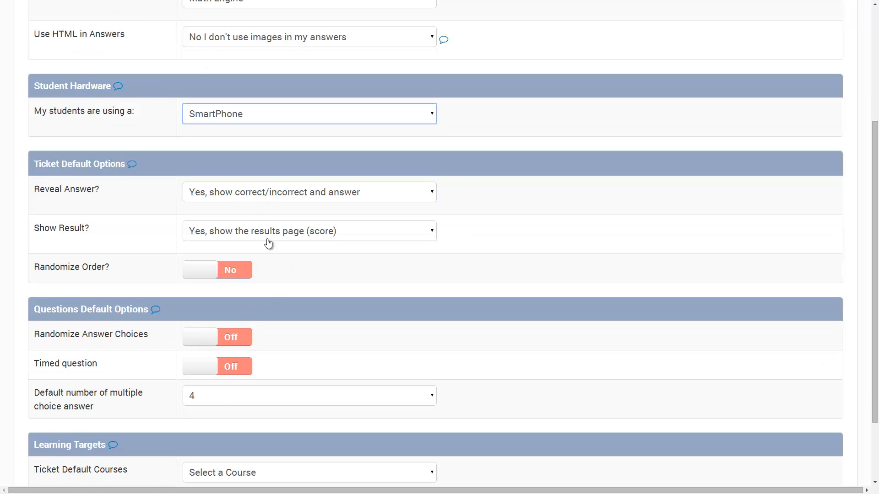
scroll(277, 263, down, 1)
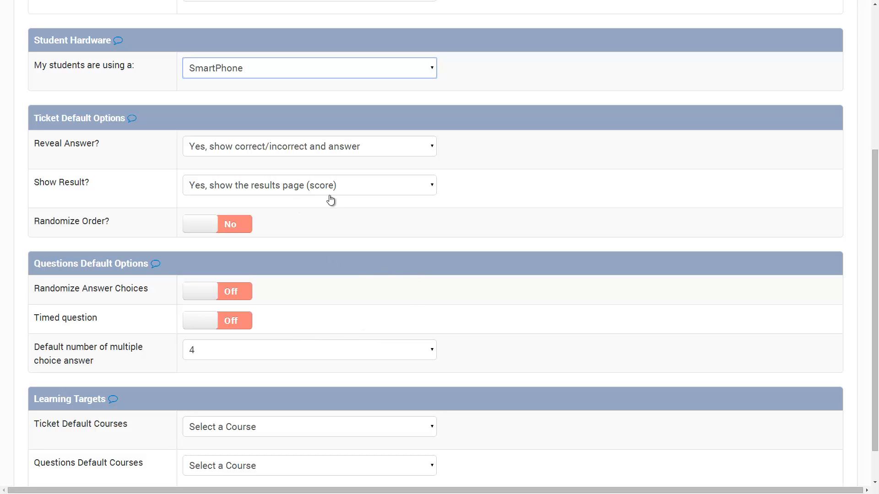
scroll(243, 205, down, 1)
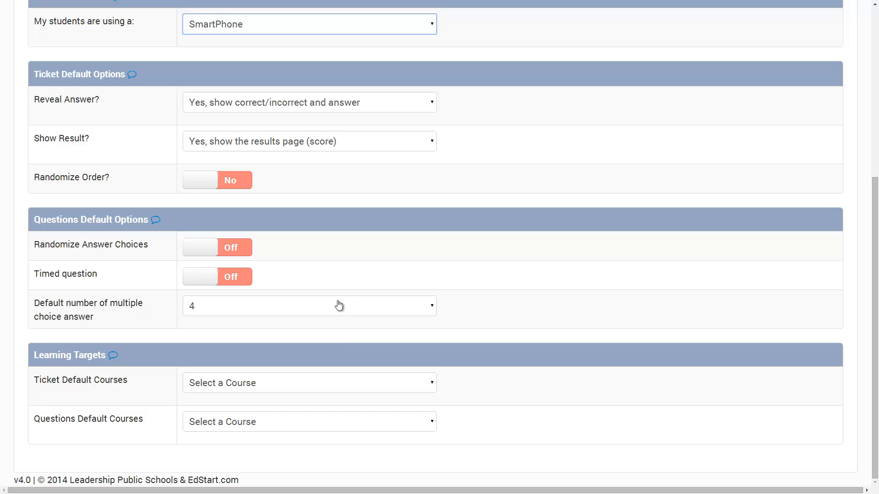
scroll(388, 315, up, 6)
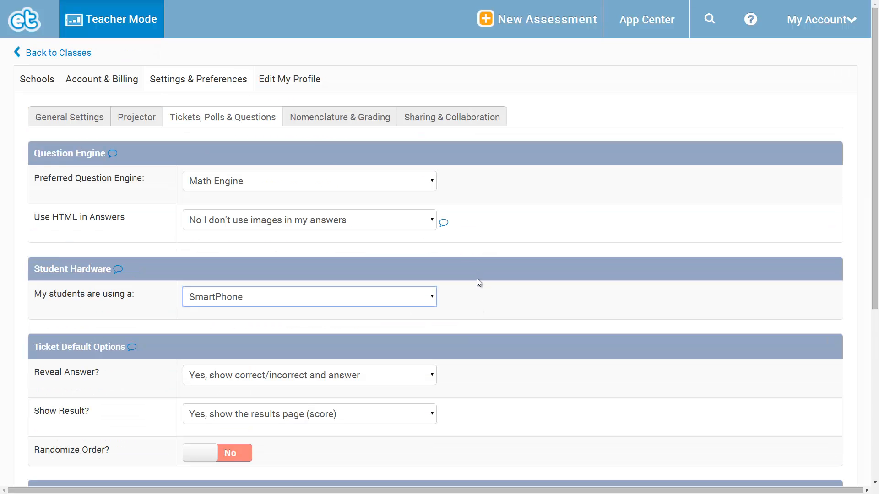
Open the nomenclature and grading settings and examine the choices for organization type and section naming.
click(323, 121)
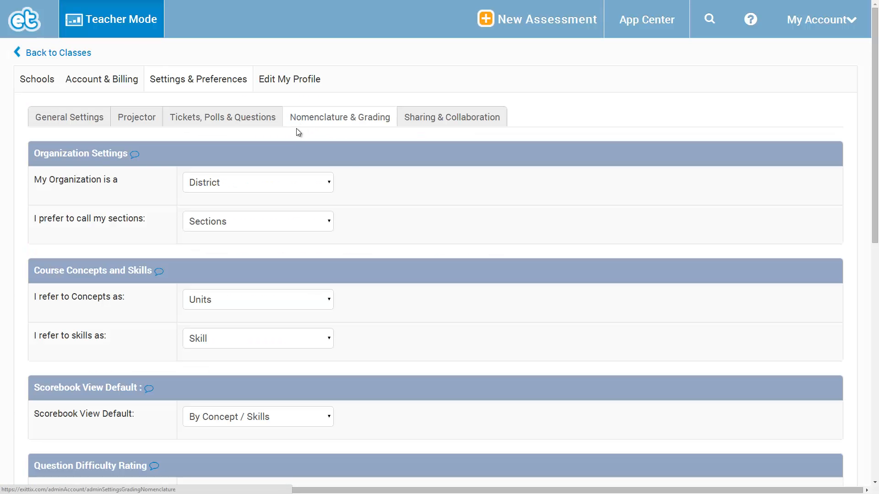
click(252, 190)
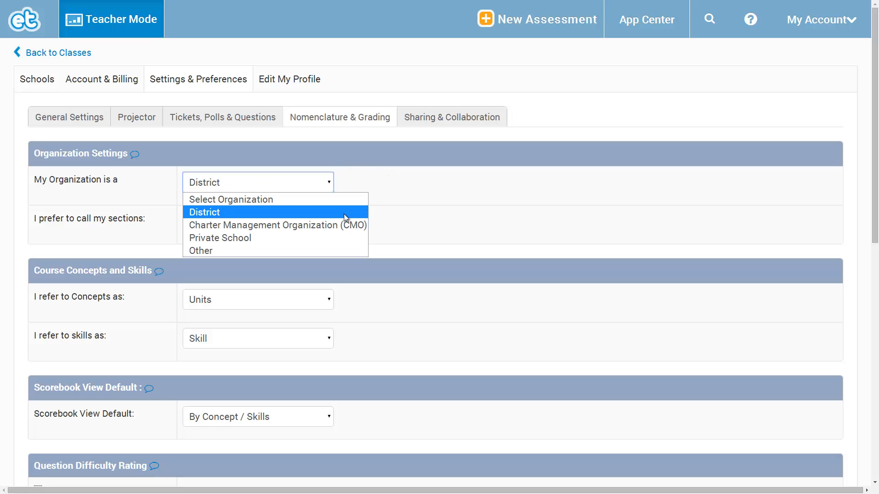
click(142, 209)
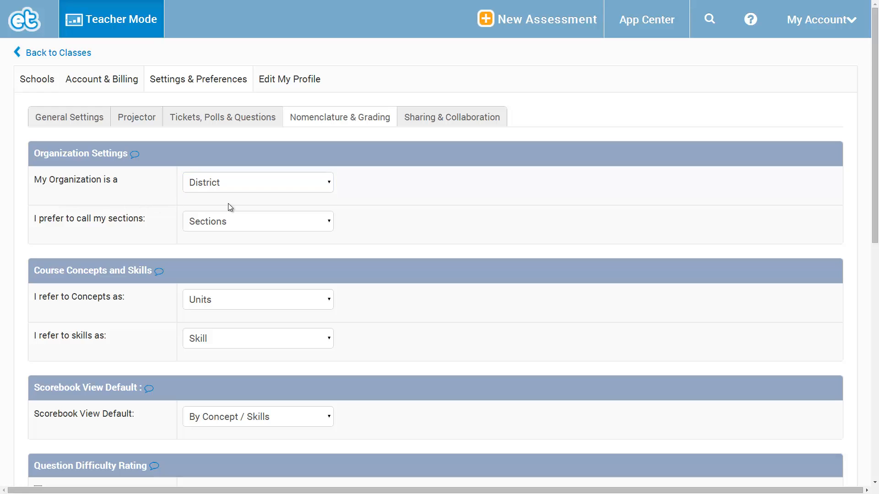
click(293, 223)
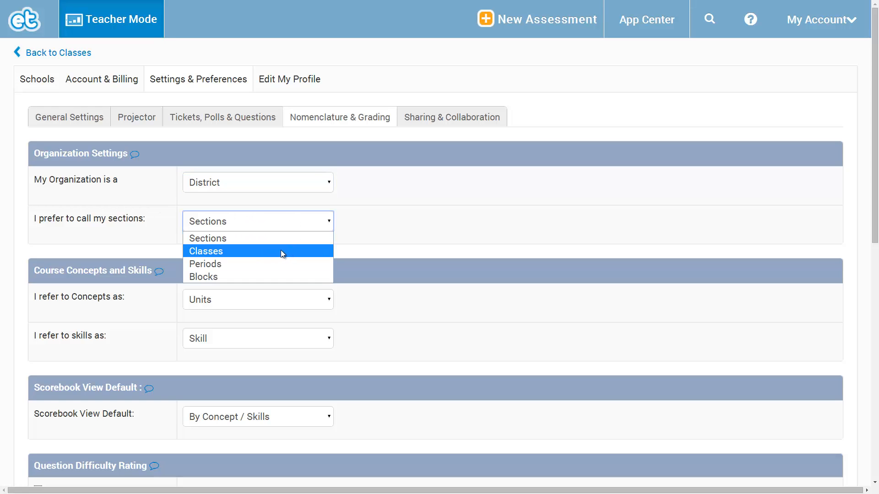
click(385, 246)
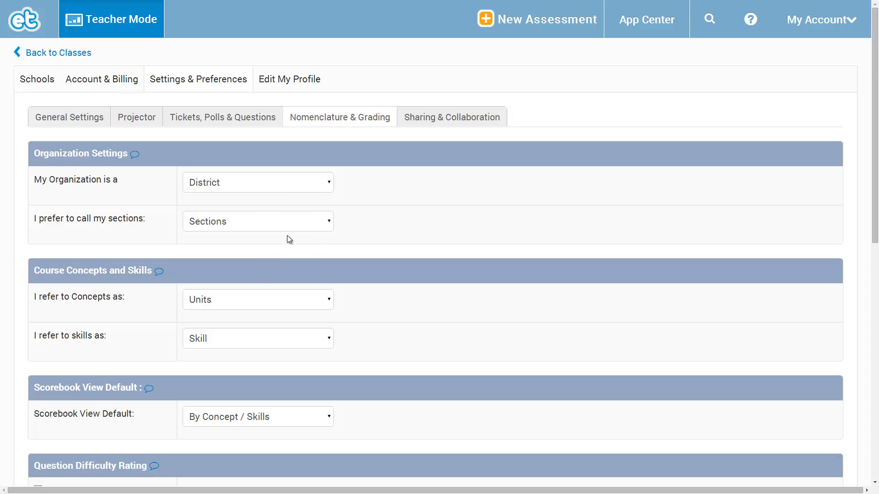
Set the overall scoring cut point between Far Below and Below to 59.
scroll(321, 238, down, 5)
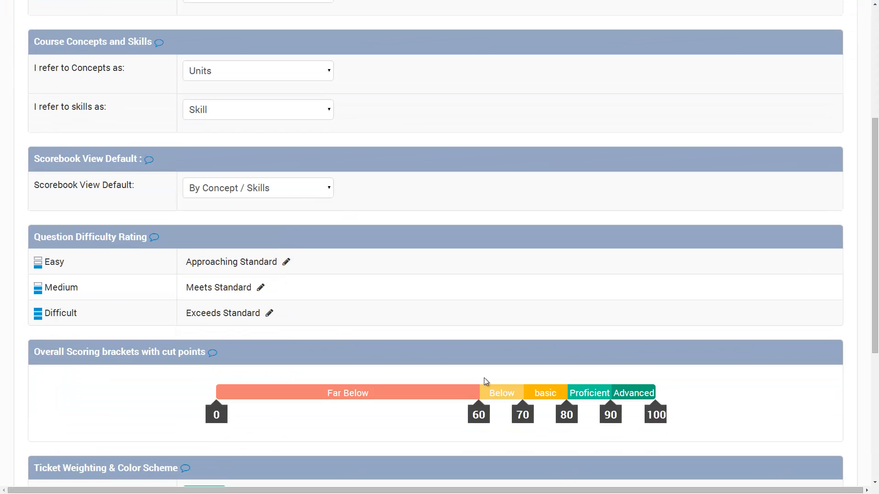
mouse_move(473, 410)
mouse_down()
mouse_move(455, 410)
mouse_move(469, 410)
mouse_up()
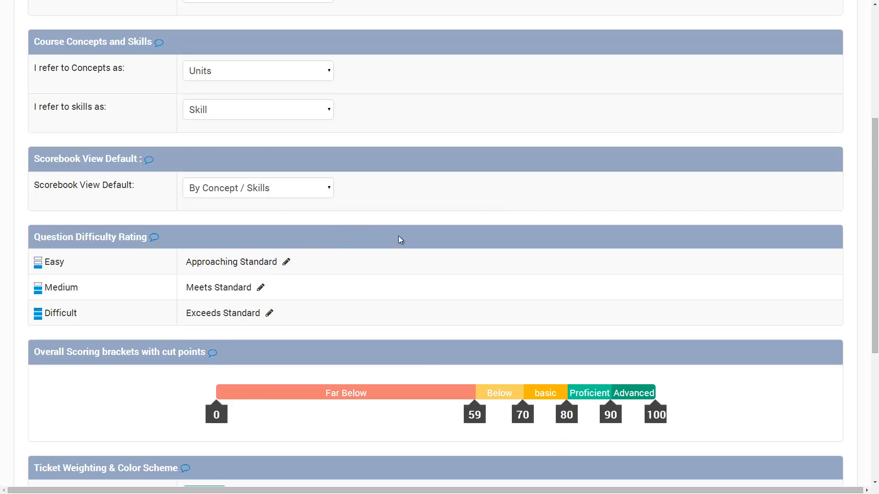
scroll(401, 242, down, 4)
scroll(398, 266, up, 5)
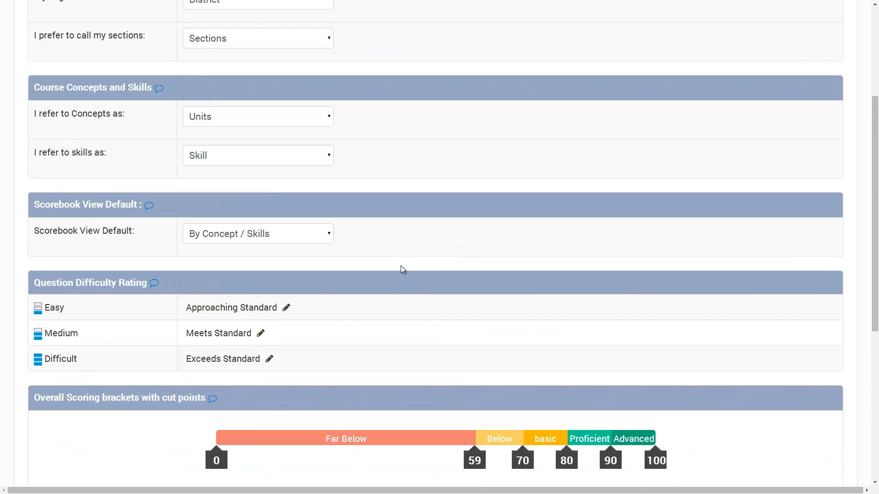
scroll(402, 270, up, 4)
Examine the sharing choices for tickets, questions and polls, and return to the nomenclature and grading settings.
click(444, 119)
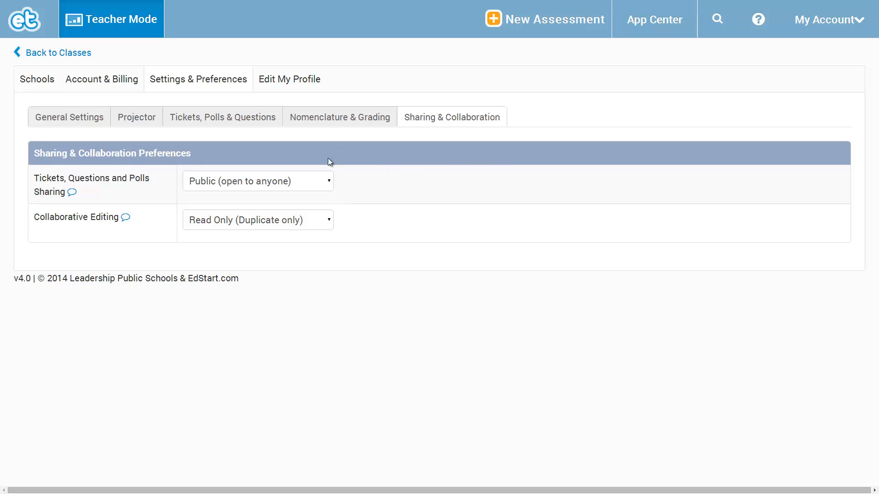
click(253, 183)
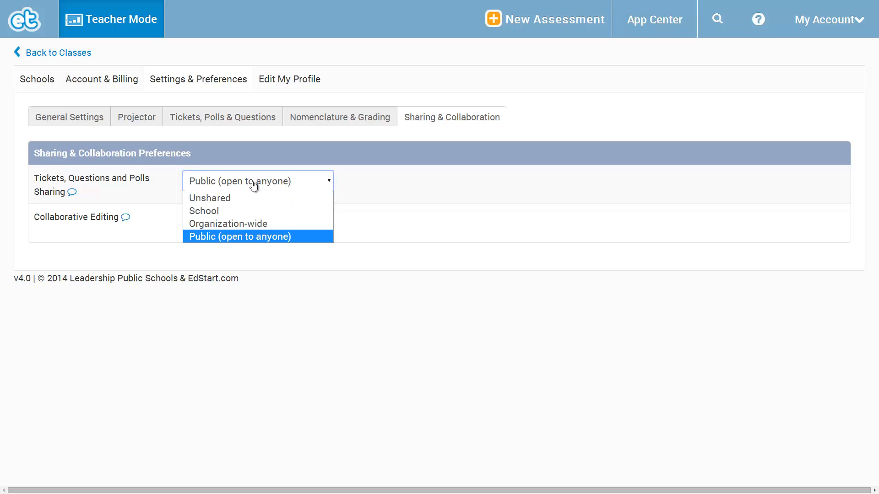
click(253, 183)
click(371, 186)
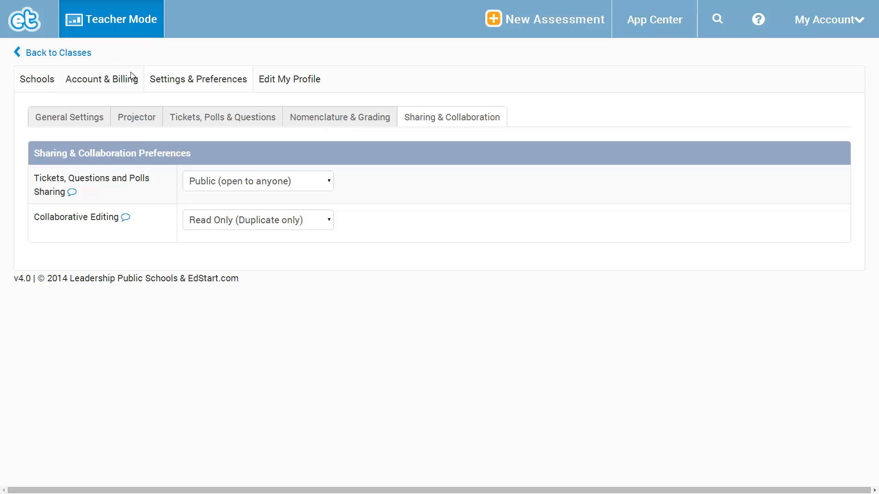
click(311, 123)
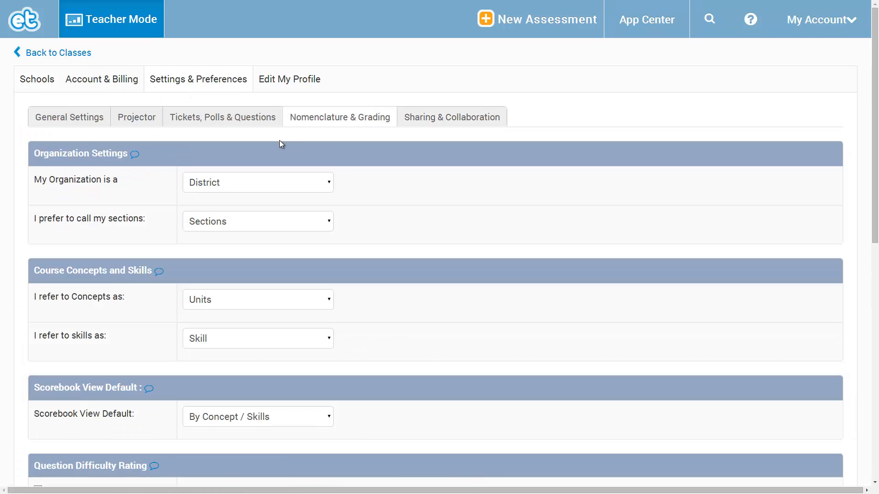